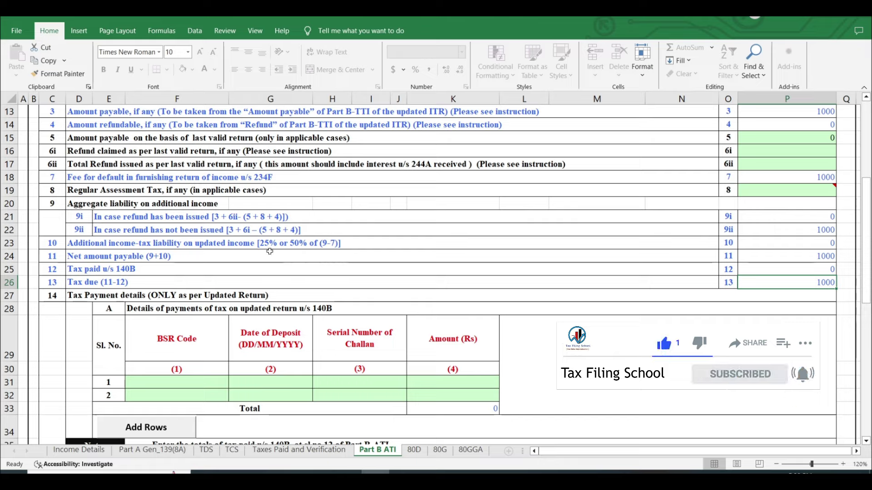
Step: Check that the Tax due (11-12) line in Part B ATI shows 1000 in P26
{"action": "left_click", "coordinate": [231, 282]}
{"action": "left_click", "coordinate": [763, 284]}
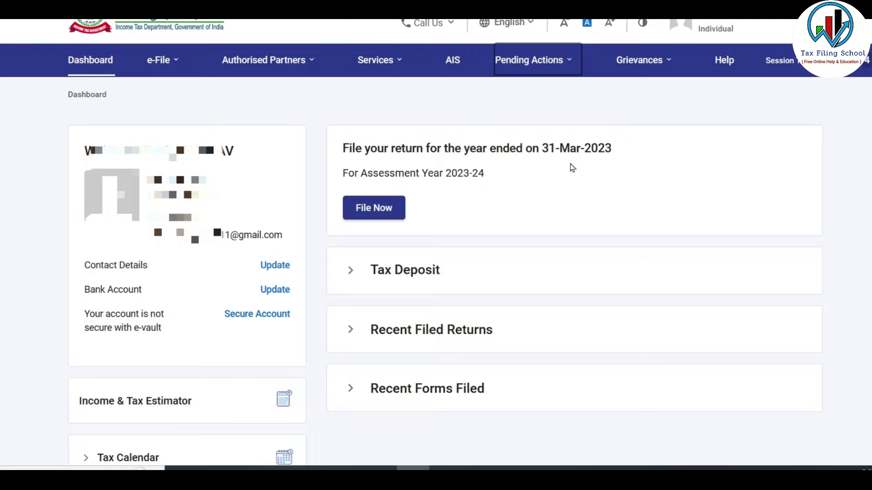
Step: Start a new payment under e-File > e-Pay Tax to list the payment categories
{"action": "left_click", "coordinate": [172, 71]}
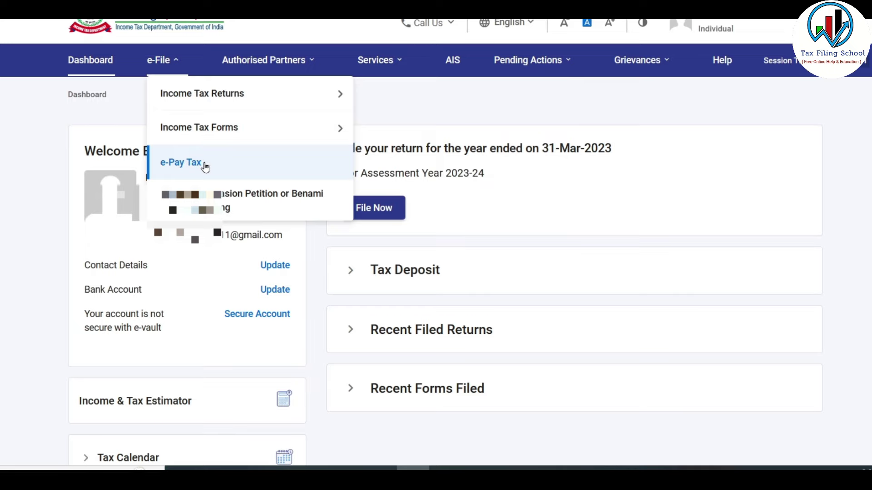
{"action": "left_click", "coordinate": [205, 165]}
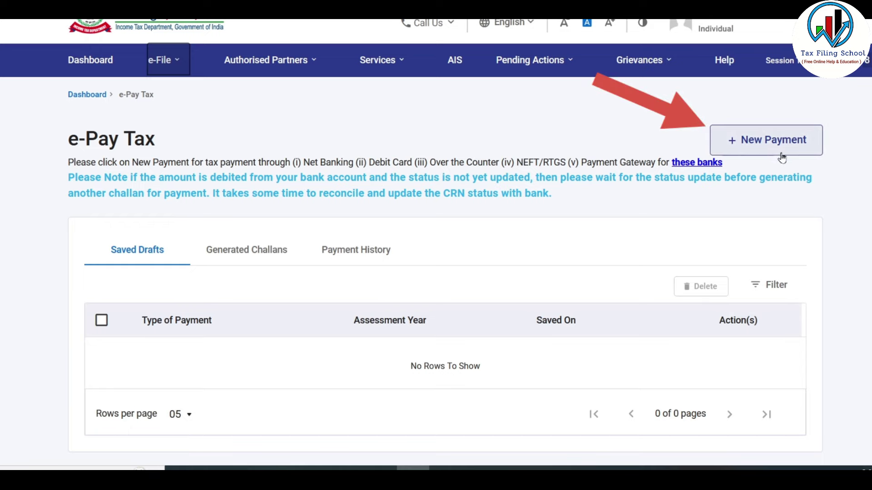
{"action": "left_click", "coordinate": [766, 143]}
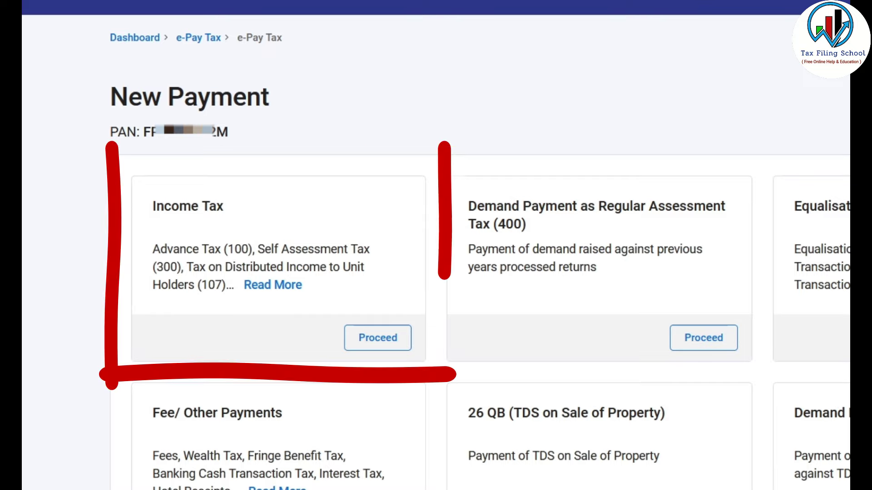
Step: Choose Income Tax for AY 2022-23 as Self-Assessment Tax (300) and continue to the tax breakup
{"action": "left_click", "coordinate": [382, 338]}
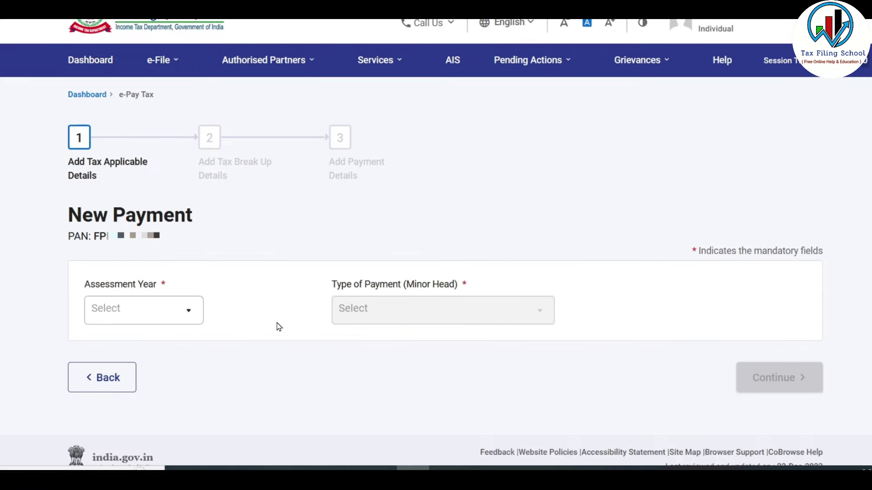
{"action": "left_click", "coordinate": [178, 317]}
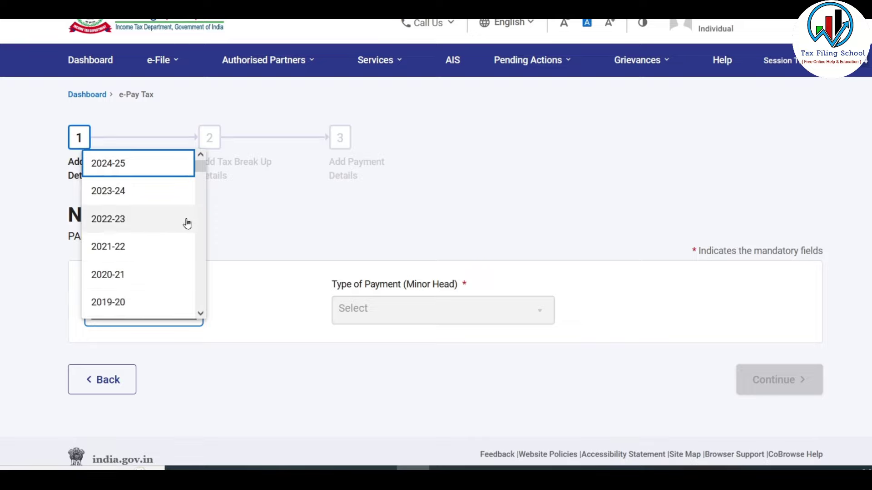
{"action": "left_click", "coordinate": [135, 225]}
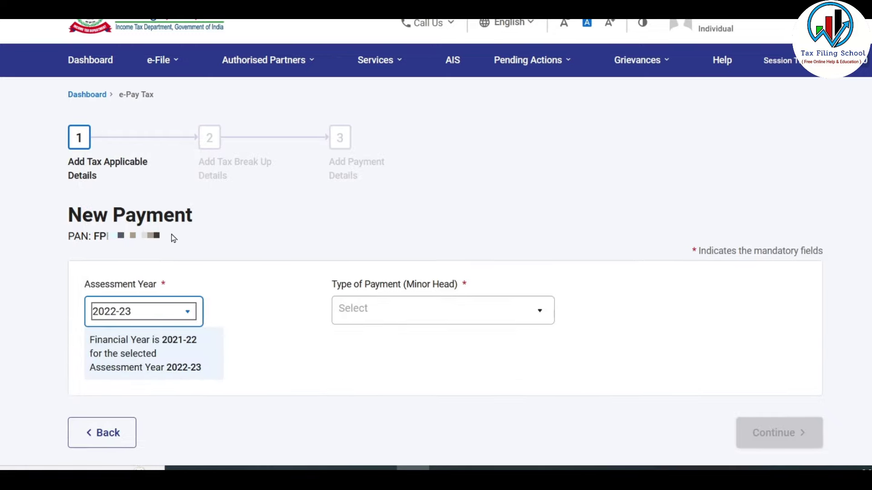
{"action": "left_click", "coordinate": [481, 315]}
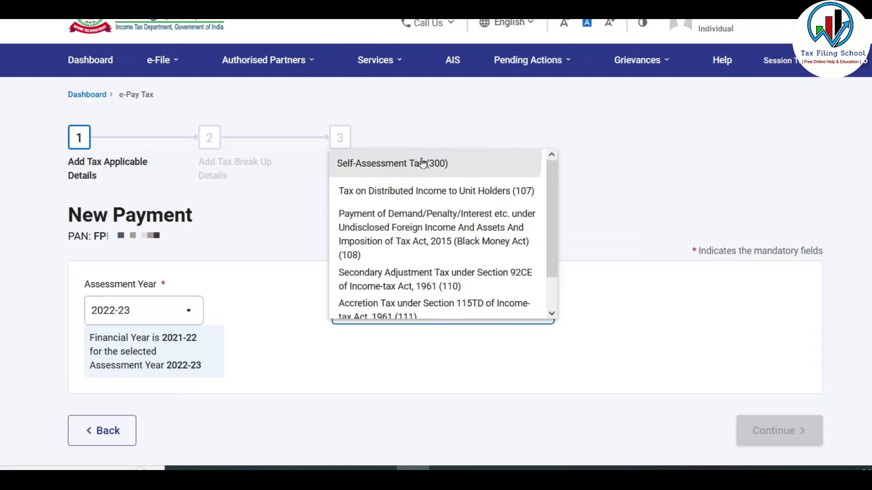
{"action": "left_click", "coordinate": [422, 163]}
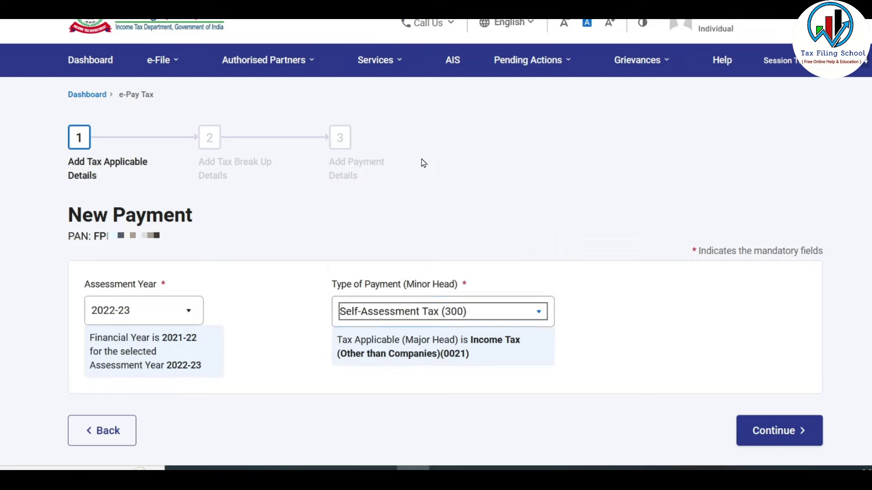
{"action": "left_click", "coordinate": [799, 432]}
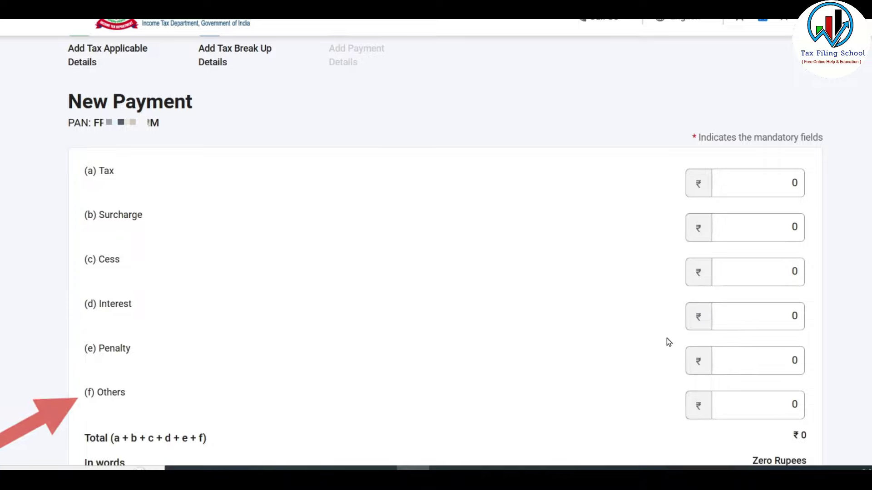
Step: Enter 1,000 as the (a) Tax amount so the total is ₹1,000, and continue
{"action": "left_click", "coordinate": [762, 184]}
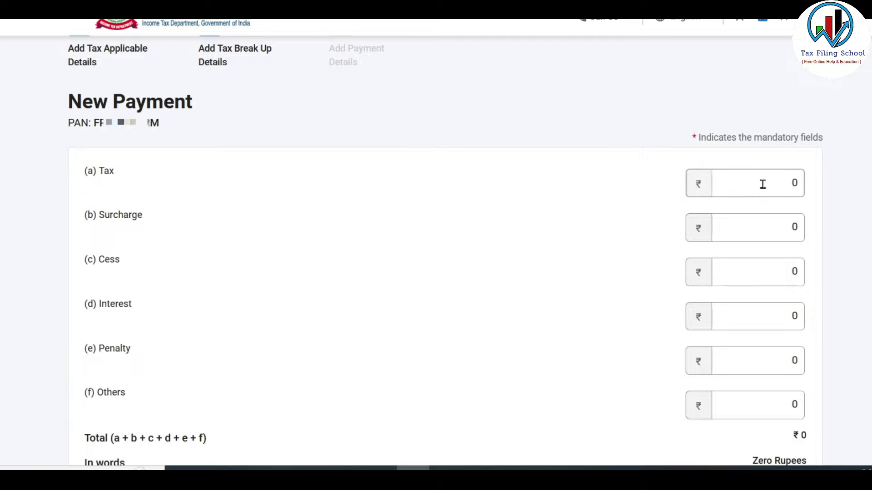
{"action": "left_click", "coordinate": [763, 184]}
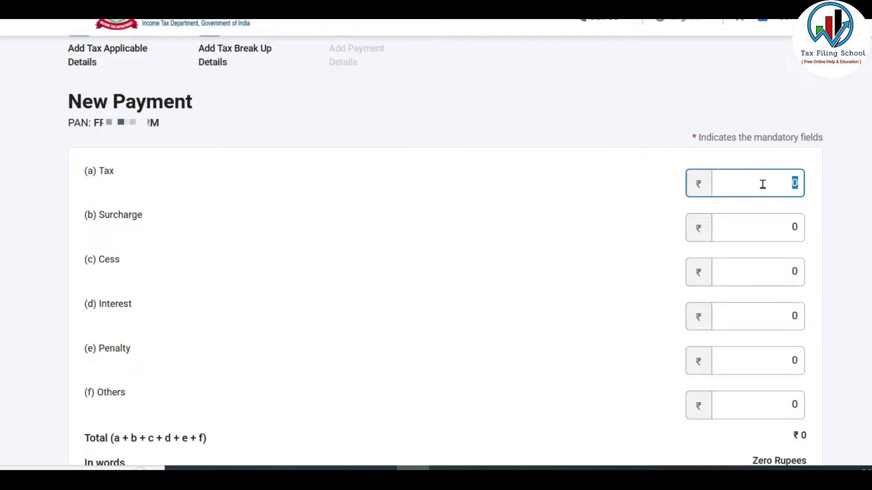
{"action": "type", "text": "1,000"}
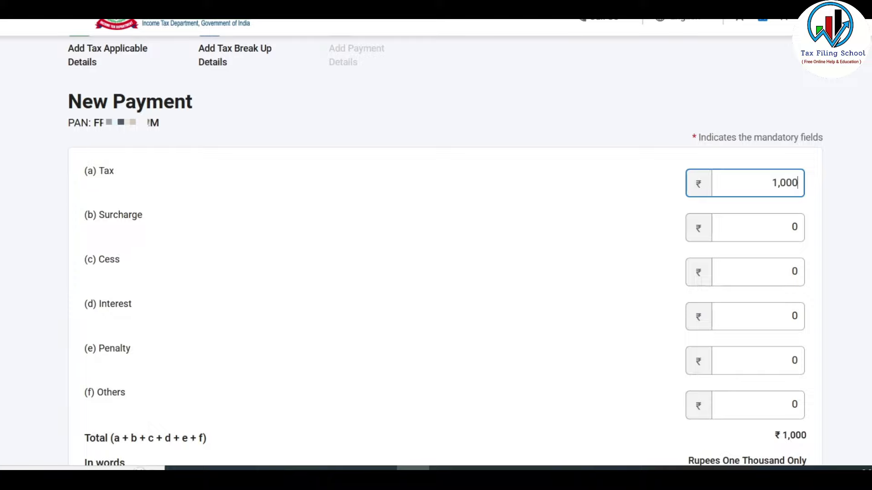
{"action": "left_click", "coordinate": [528, 281]}
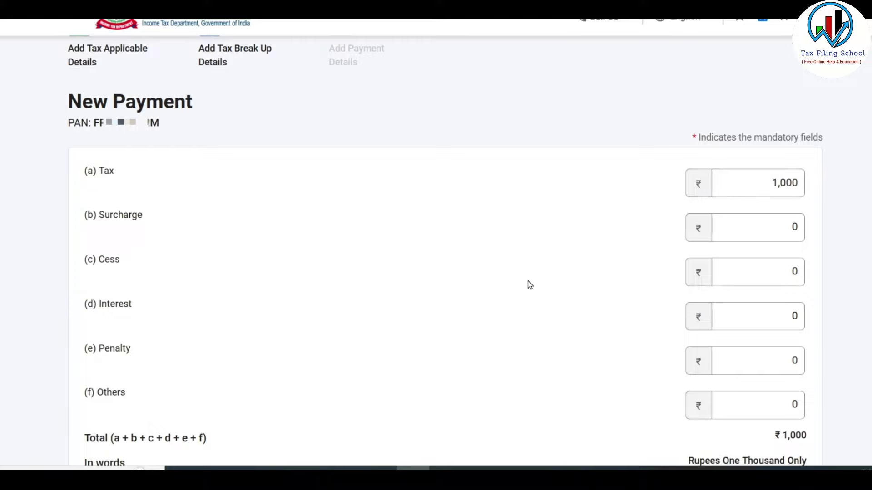
{"action": "scroll", "coordinate": [460, 301], "scroll_direction": "down", "scroll_amount": 3}
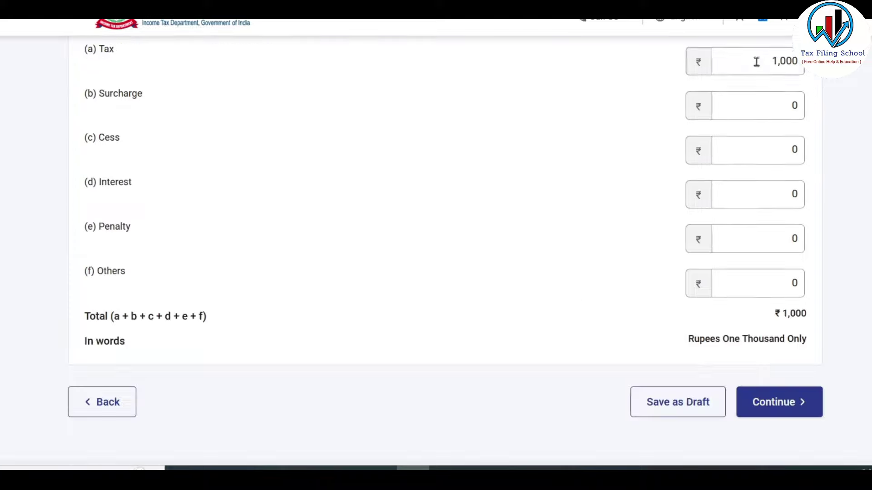
{"action": "left_click", "coordinate": [786, 408]}
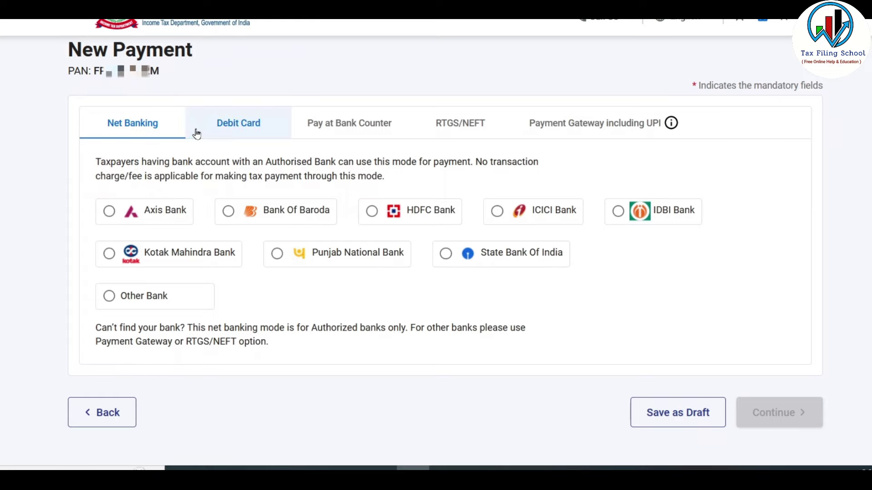
Step: Select Net Banking with State Bank Of India and continue to the payment summary
{"action": "left_click", "coordinate": [241, 127]}
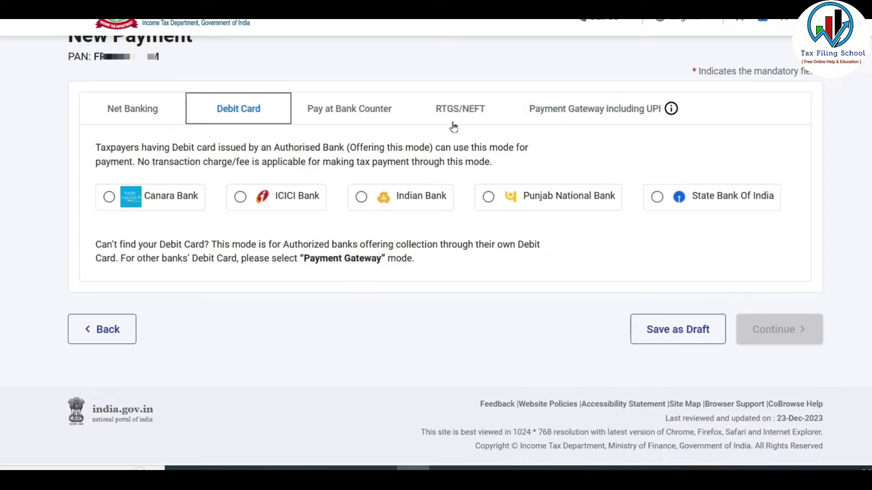
{"action": "left_click", "coordinate": [153, 116]}
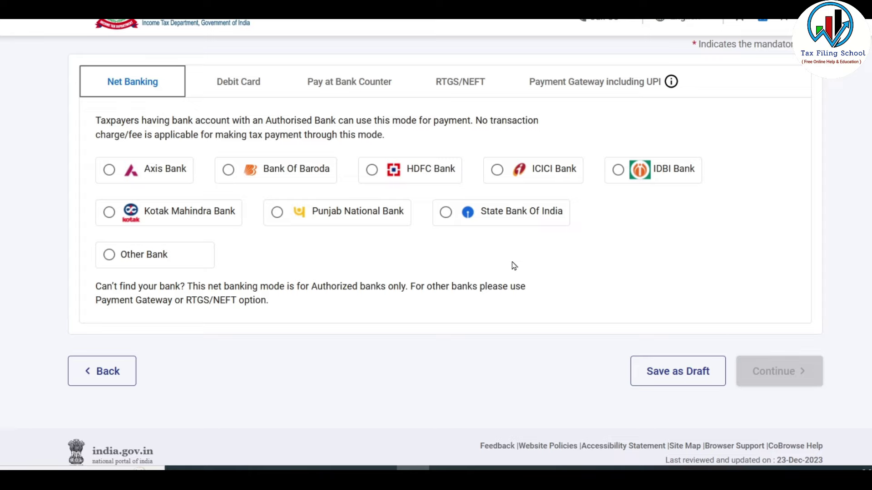
{"action": "left_click", "coordinate": [445, 213]}
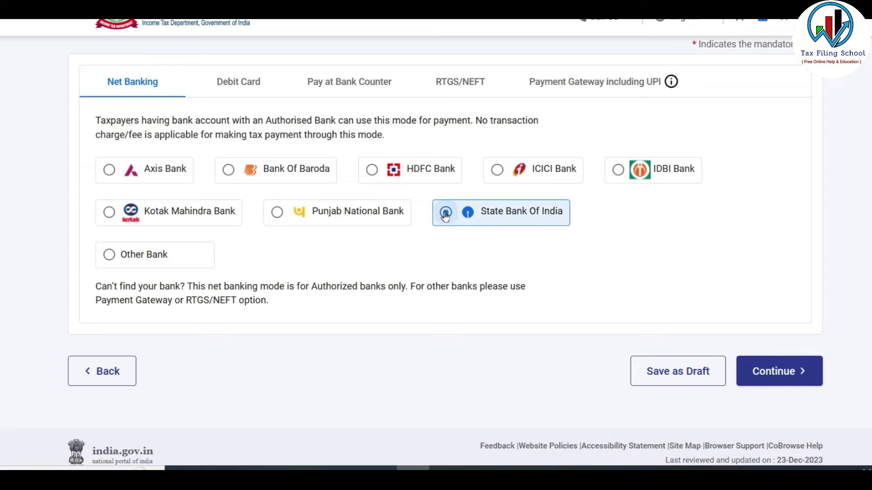
{"action": "left_click", "coordinate": [796, 378]}
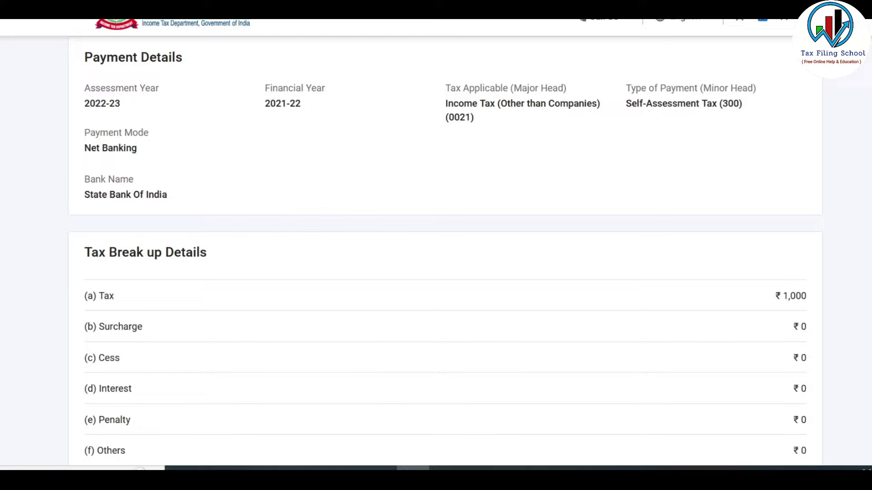
Step: Pay the ₹1,000 now, accept the terms and conditions, and submit to the bank
{"action": "scroll", "coordinate": [804, 363], "scroll_direction": "down", "scroll_amount": 5}
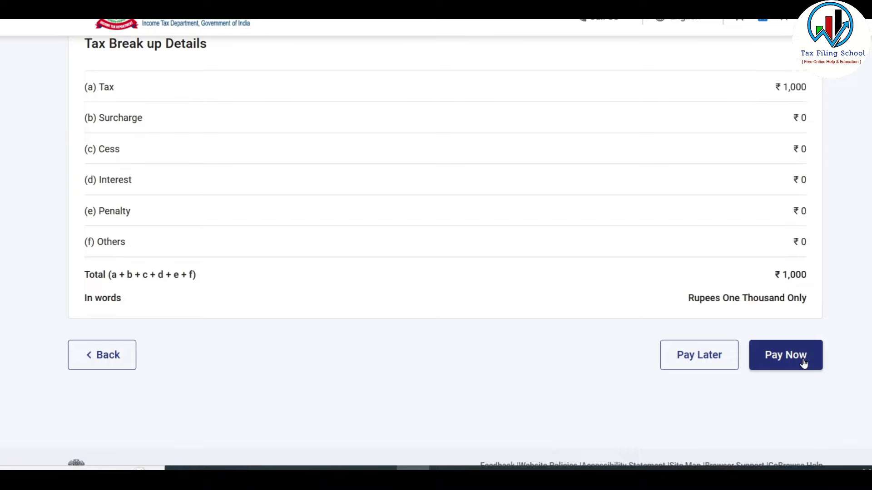
{"action": "left_click", "coordinate": [803, 364]}
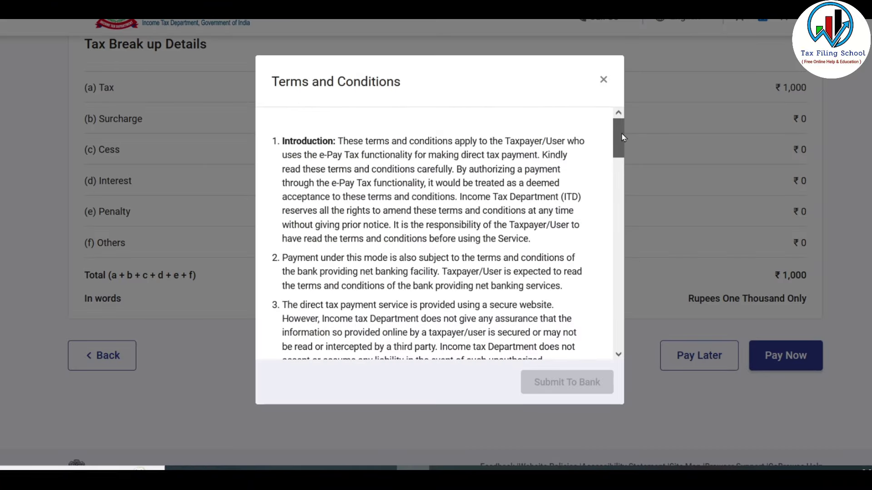
{"action": "left_click_drag", "start_coordinate": [623, 138], "coordinate": [585, 372]}
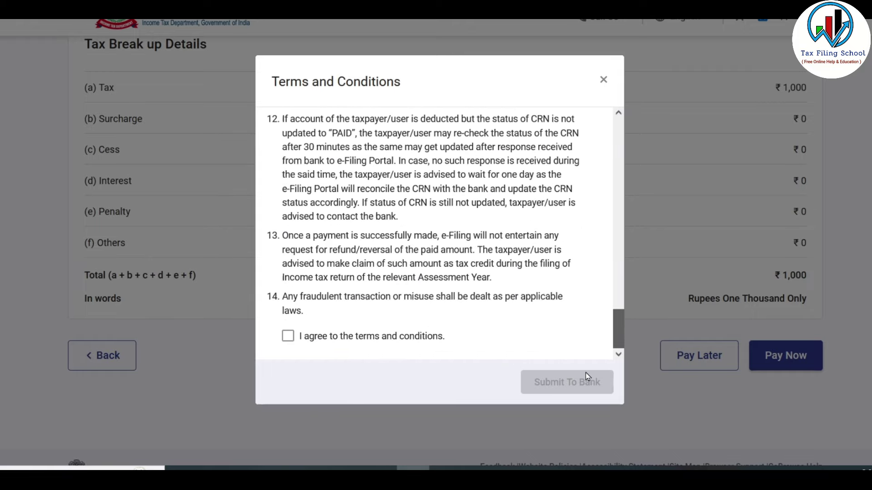
{"action": "left_click", "coordinate": [288, 337]}
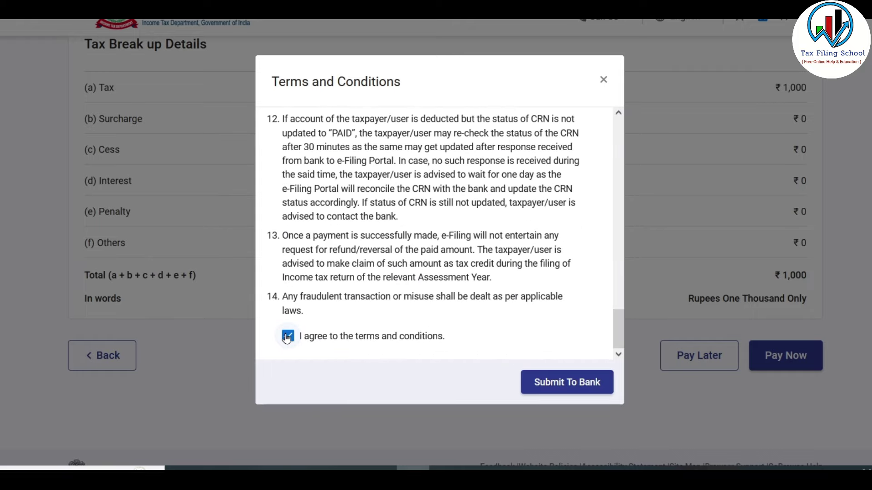
{"action": "left_click", "coordinate": [585, 383]}
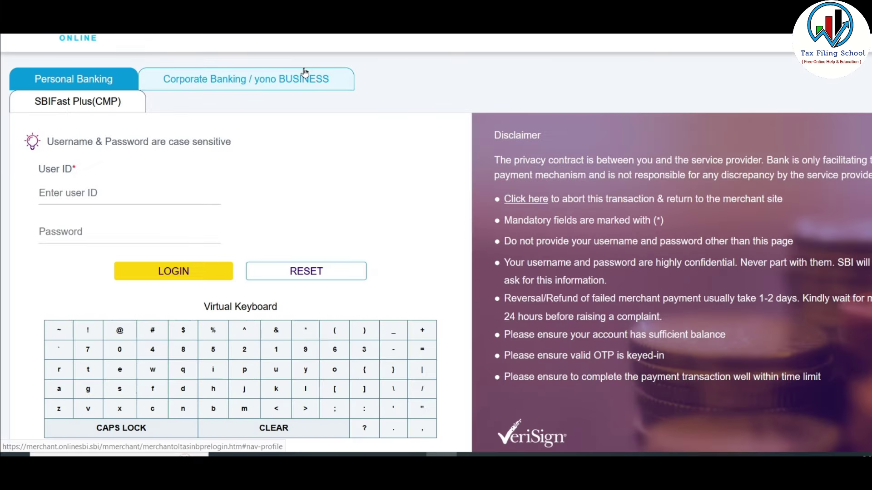
Step: Open the Corporate Banking / yono BUSINESS login form on the SBI page
{"action": "left_click", "coordinate": [307, 80]}
{"action": "left_click", "coordinate": [74, 193]}
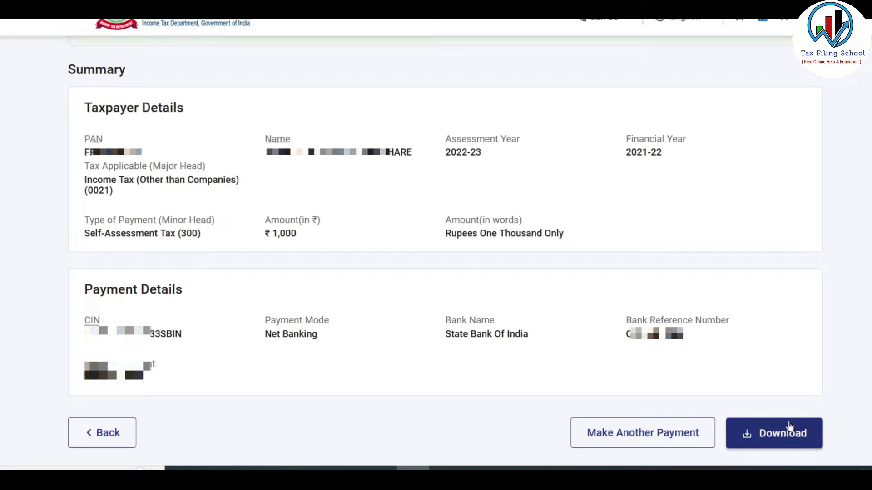
Step: Download the receipt for the ₹1,000 Self-Assessment Tax payment
{"action": "left_click", "coordinate": [789, 436]}
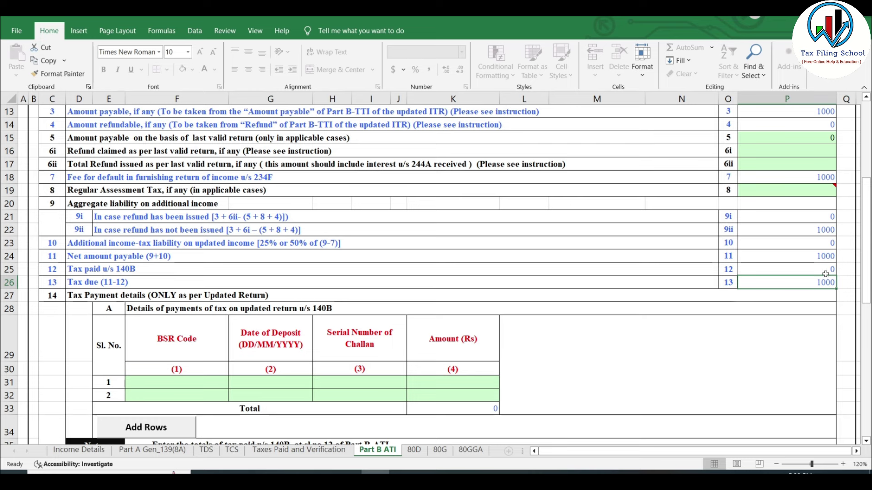
{"action": "scroll", "coordinate": [826, 273], "scroll_direction": "down", "scroll_amount": 1}
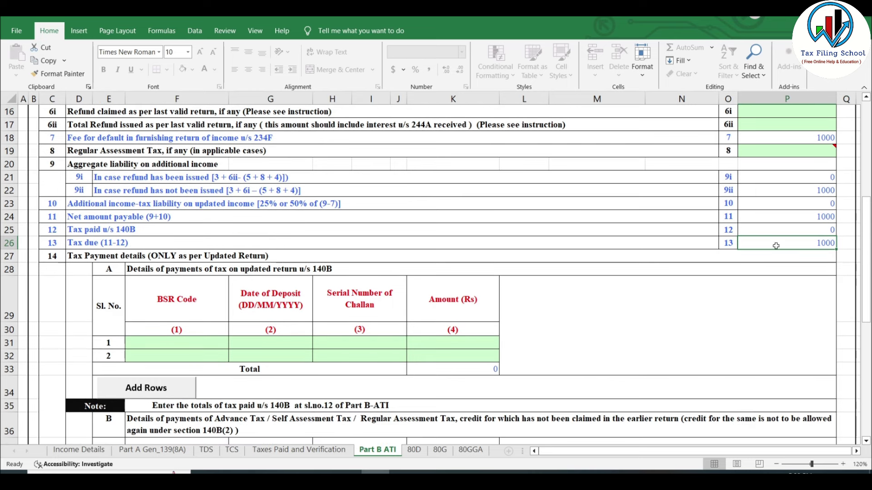
{"action": "scroll", "coordinate": [807, 259], "scroll_direction": "down", "scroll_amount": 1}
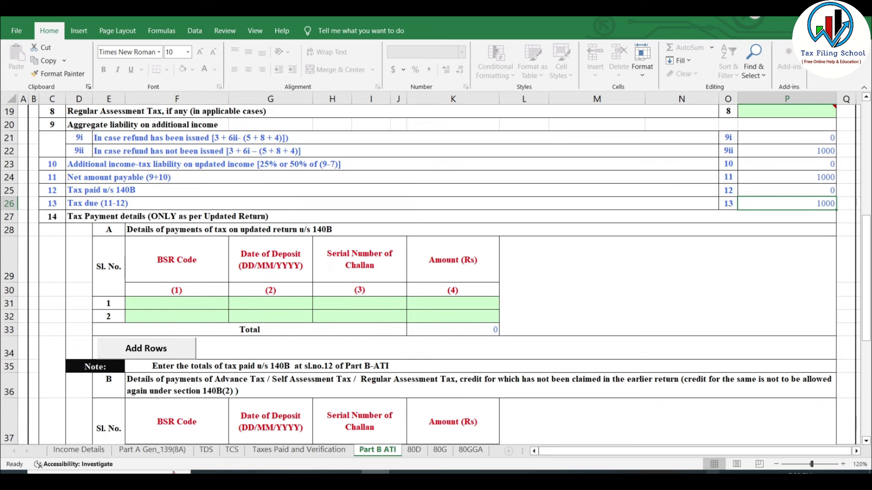
{"action": "left_click", "coordinate": [796, 297]}
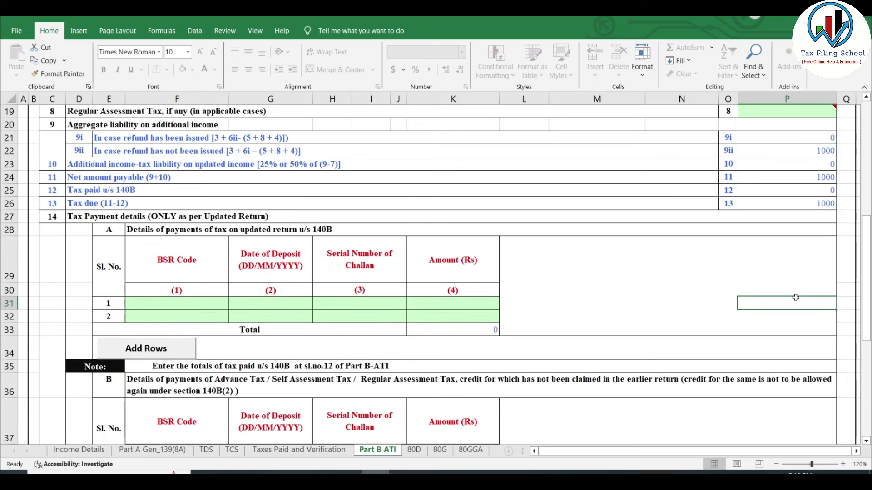
{"action": "left_click", "coordinate": [78, 214]}
{"action": "left_click", "coordinate": [147, 228]}
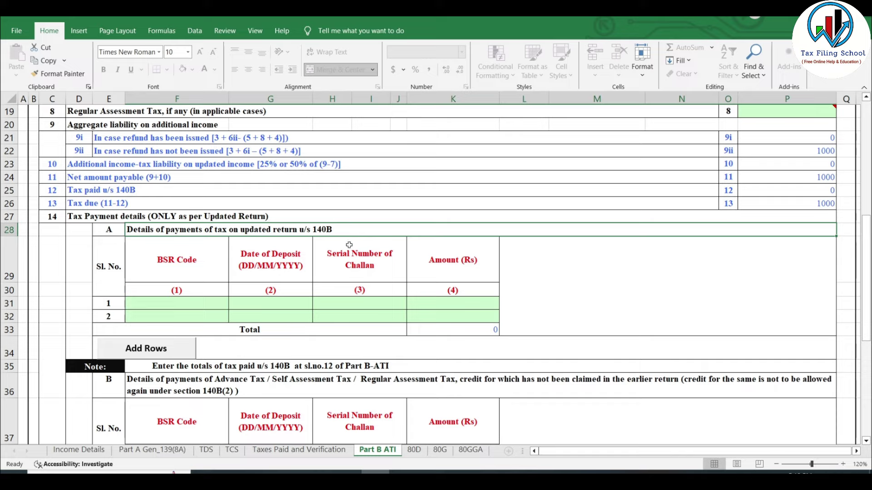
Step: Enter the challan's BSR code and deposit date in row 1, confirming tax paid 1000, due 0
{"action": "left_click", "coordinate": [175, 299]}
{"action": "left_click", "coordinate": [271, 305]}
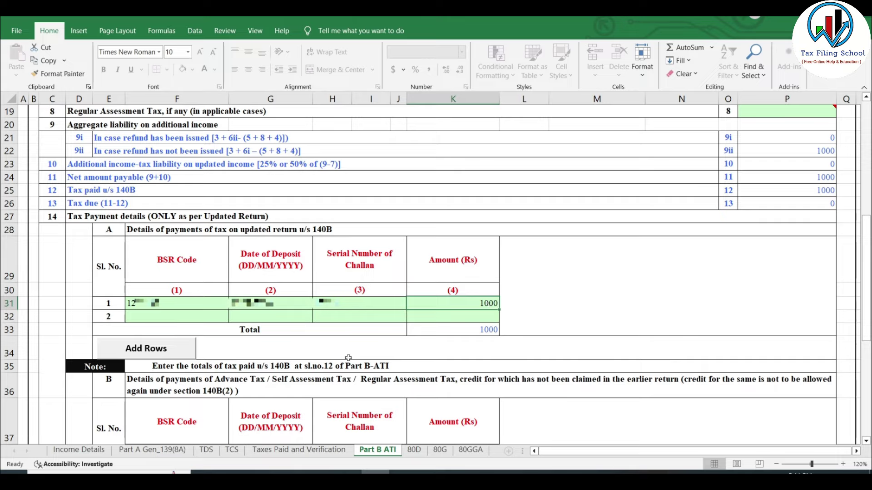
{"action": "left_click", "coordinate": [129, 201]}
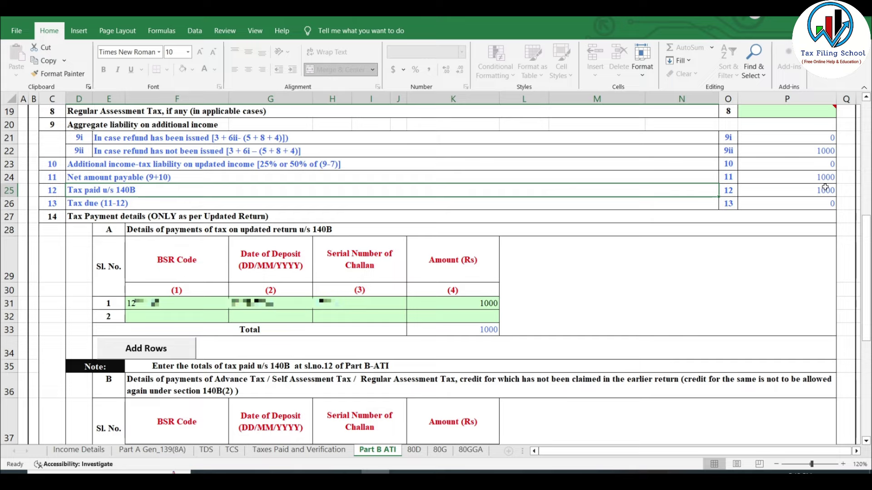
{"action": "left_click", "coordinate": [820, 189]}
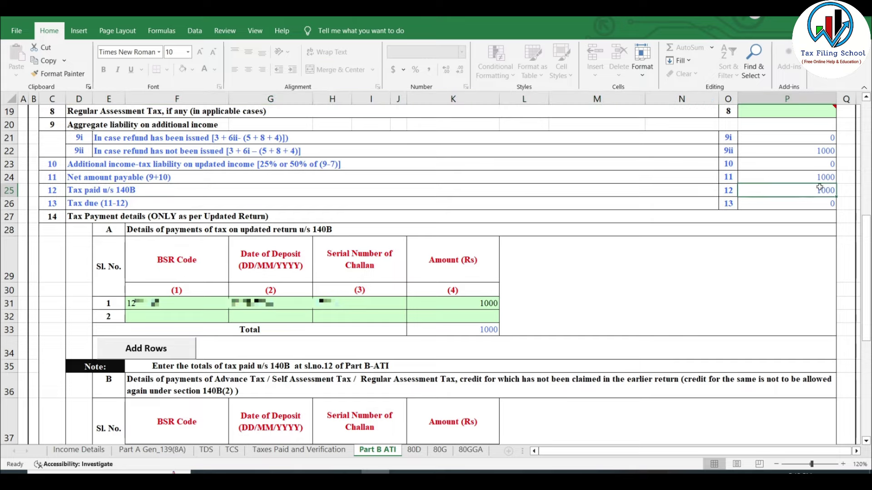